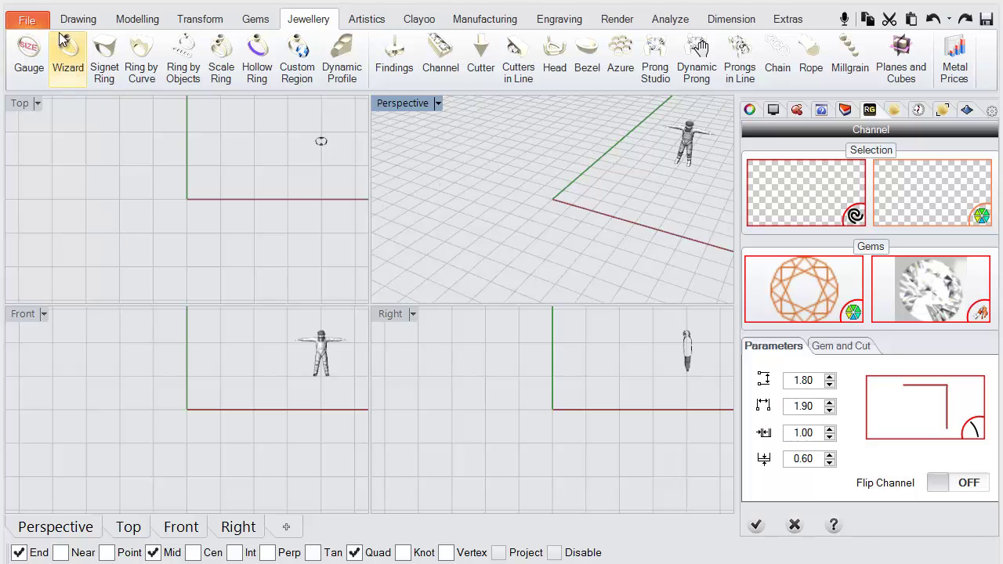
# Step: View the RhinoGold version information and close its splash window
pyautogui.click(31, 26)
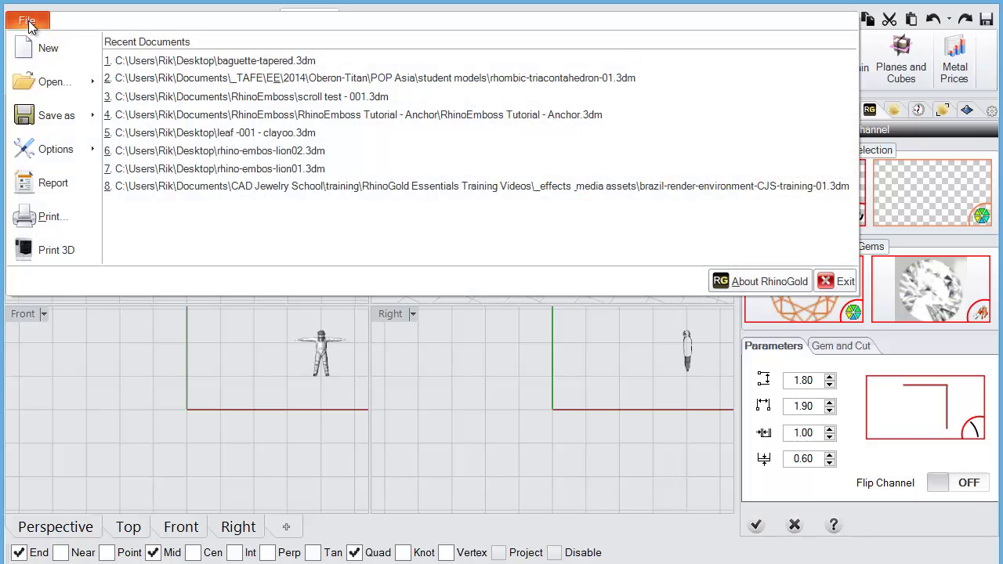
pyautogui.click(776, 283)
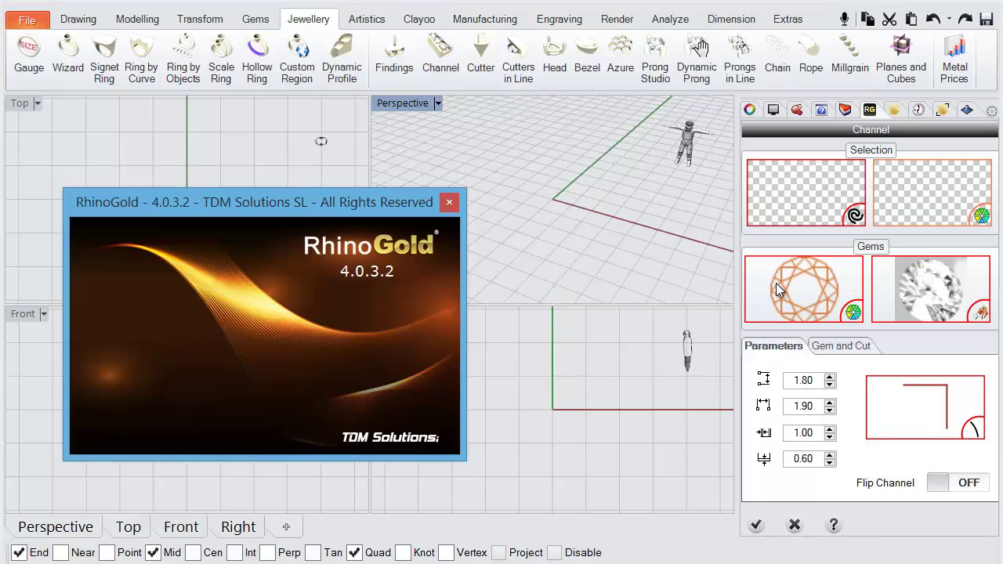
pyautogui.moveTo(317, 212); pyautogui.dragTo(468, 153)
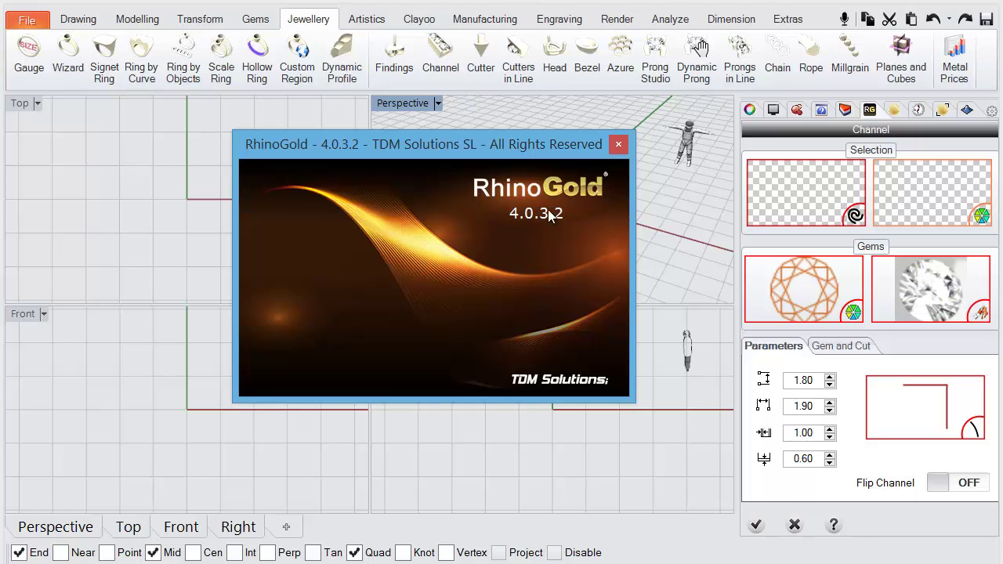
pyautogui.click(618, 145)
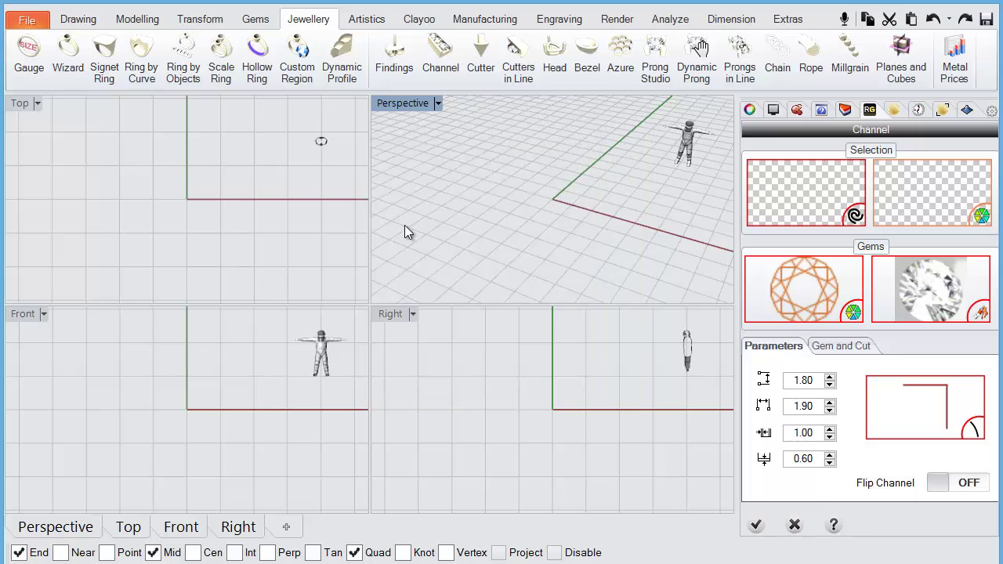
# Step: Maximize the Perspective viewport and create a ring gauge circle in UK size Q with an 18.30 diameter
pyautogui.doubleClick(403, 103)
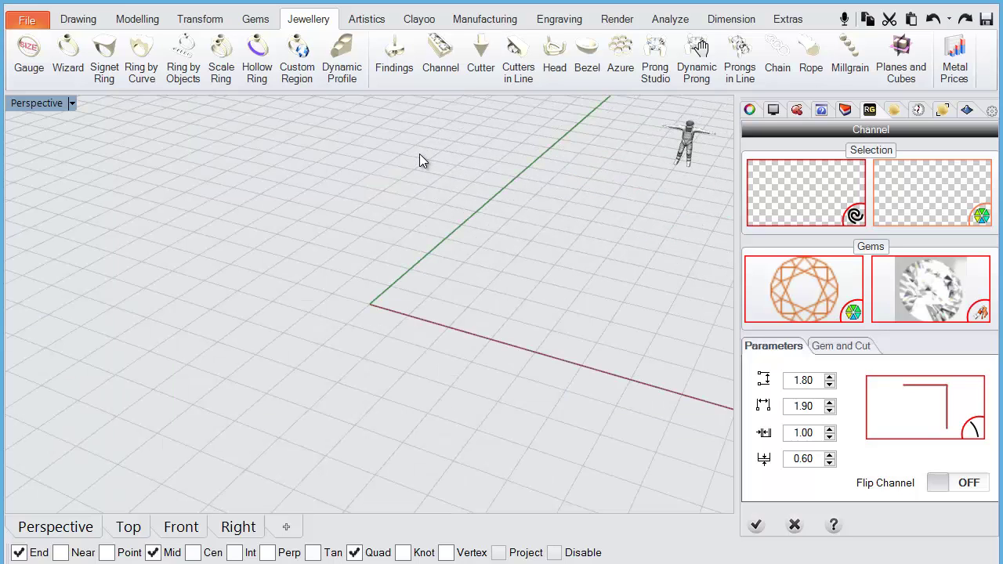
pyautogui.click(29, 68)
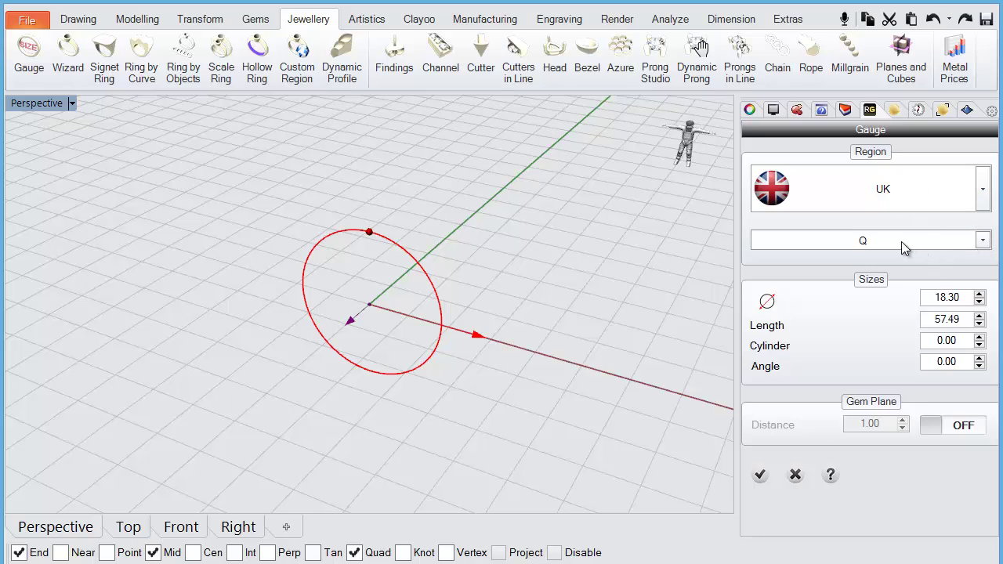
pyautogui.click(759, 478)
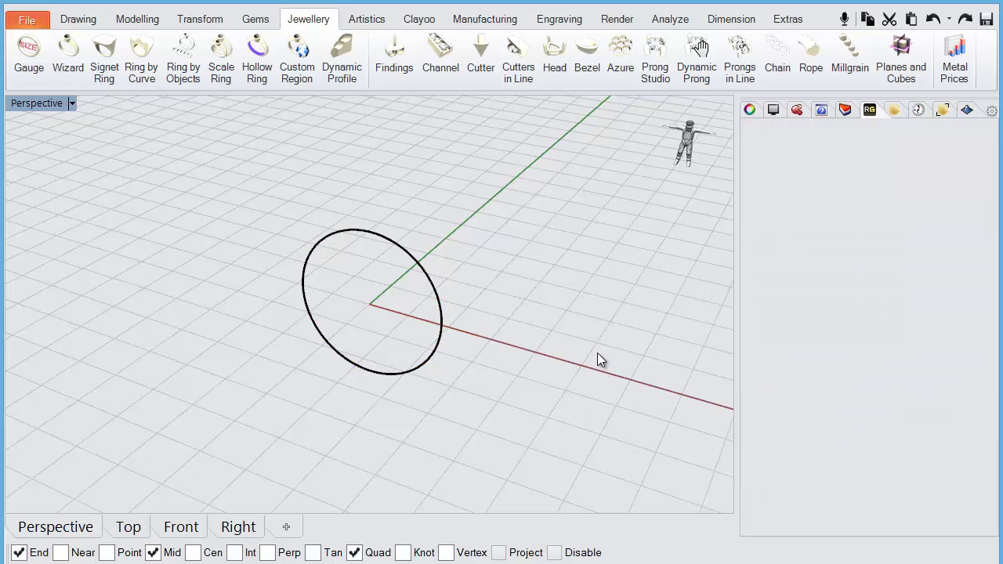
pyautogui.moveTo(618, 161)
pyautogui.moveTo(414, 298); pyautogui.dragTo(382, 334, button='right')
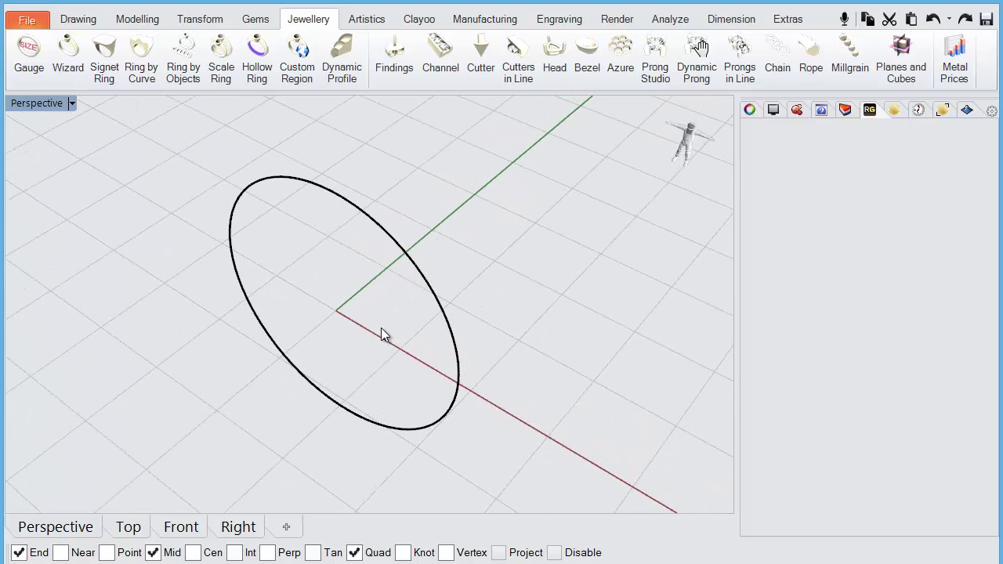
pyautogui.click(444, 66)
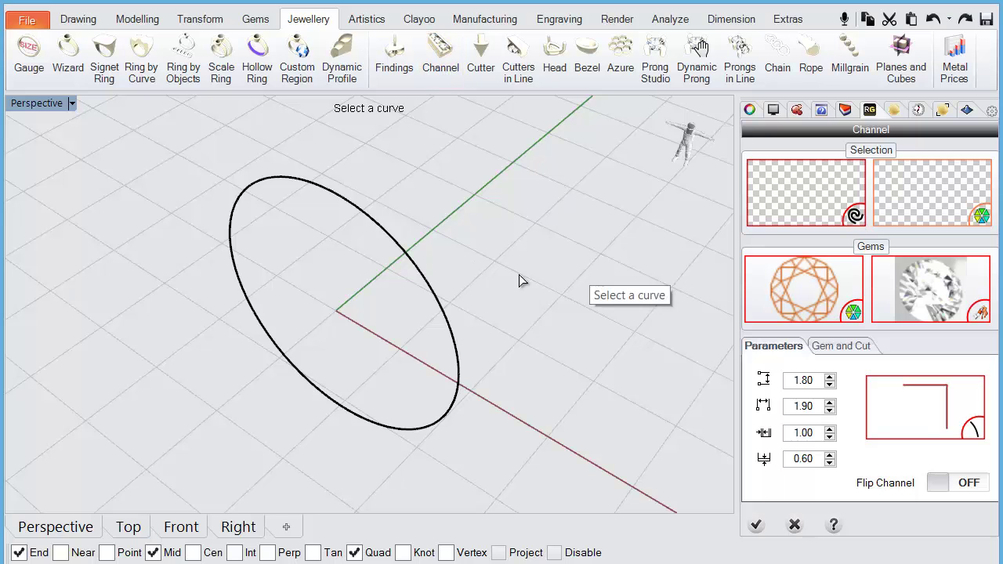
pyautogui.click(426, 280)
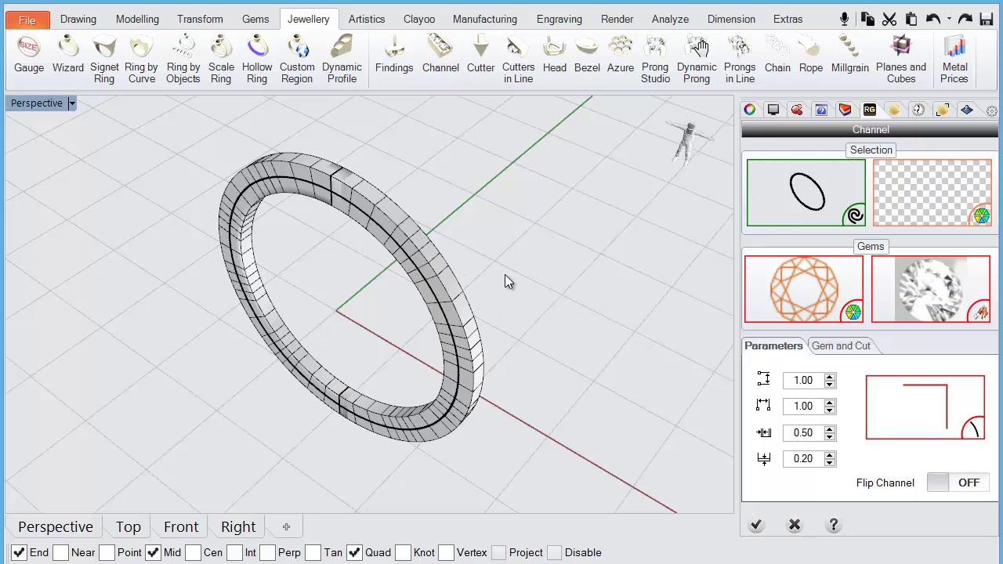
pyautogui.moveTo(506, 276); pyautogui.dragTo(564, 259, button='right')
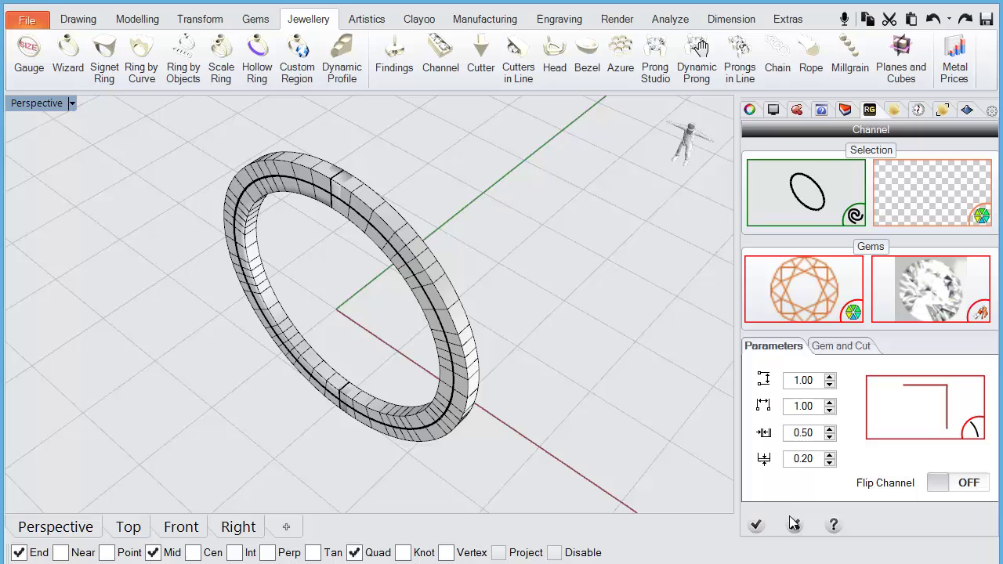
pyautogui.click(795, 526)
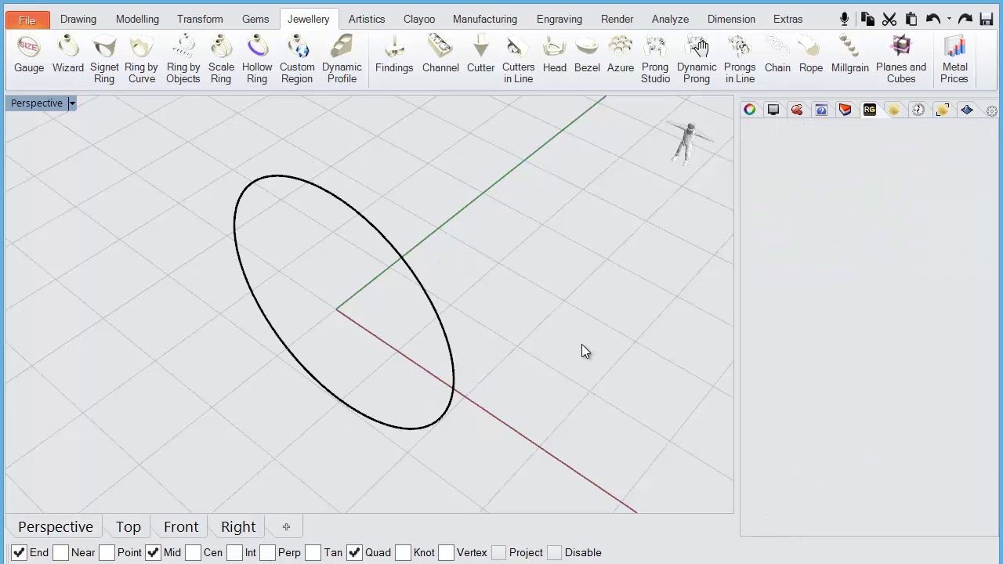
# Step: Extrude the ring gauge circle to both sides at a distance of about 2.1 to form a thin band surface
pyautogui.click(391, 244)
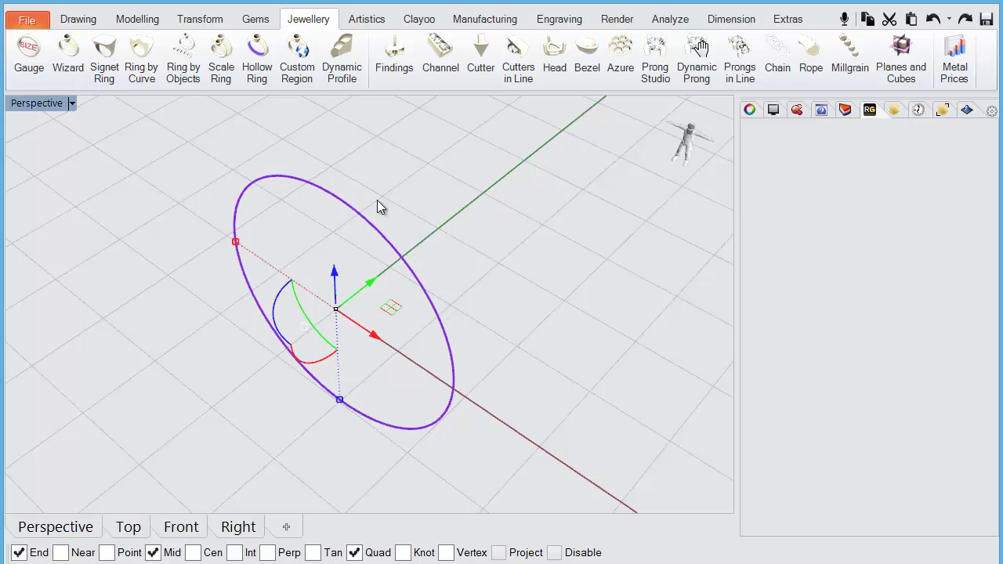
pyautogui.moveTo(398, 344); pyautogui.dragTo(465, 306, button='right')
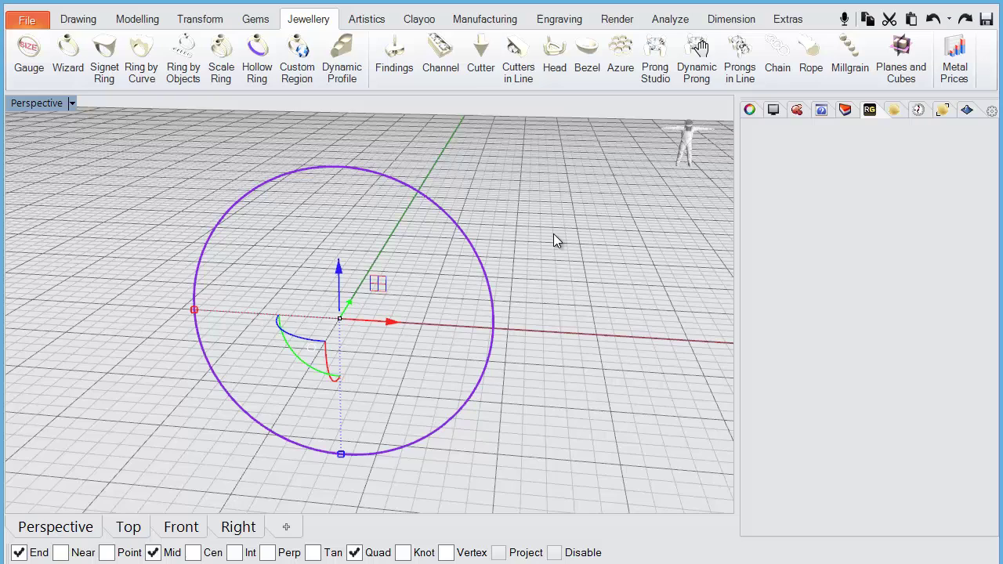
pyautogui.moveTo(557, 228); pyautogui.dragTo(475, 266, button='right')
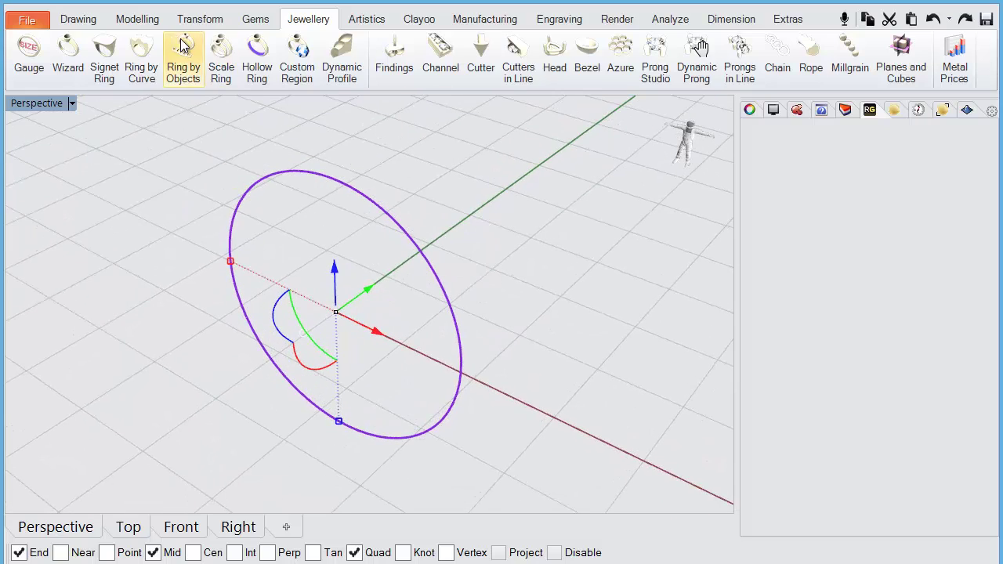
pyautogui.click(133, 23)
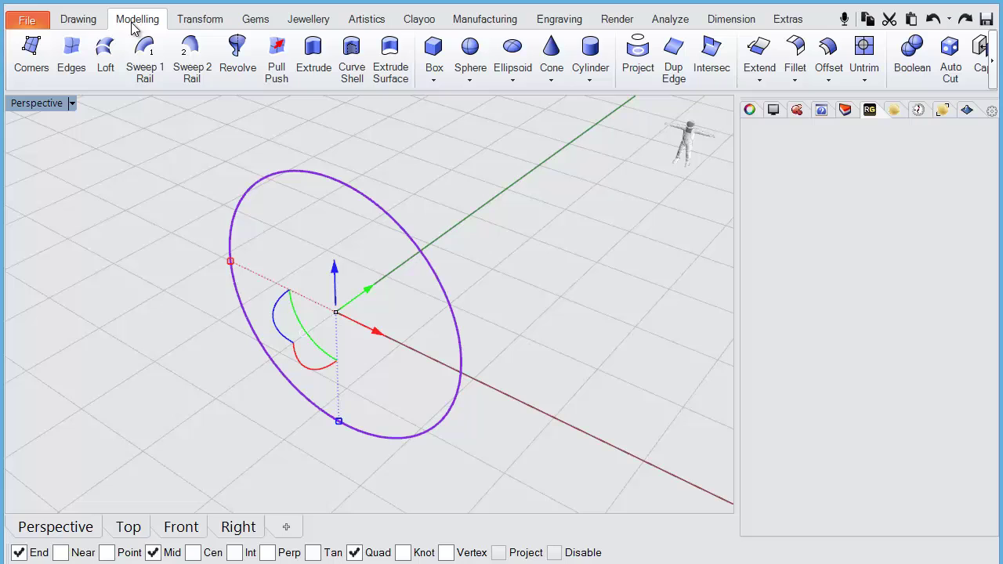
pyautogui.click(316, 59)
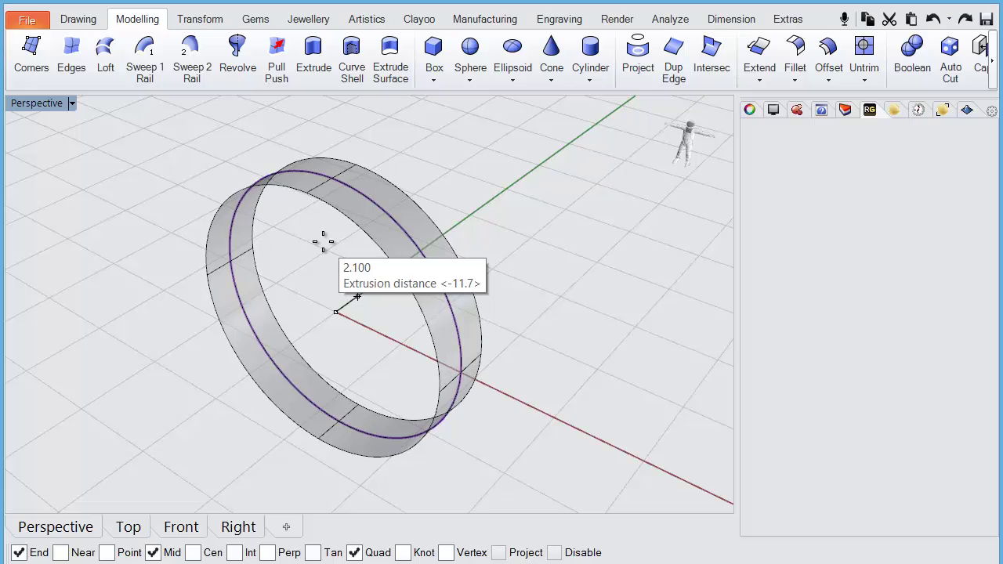
pyautogui.click(322, 242)
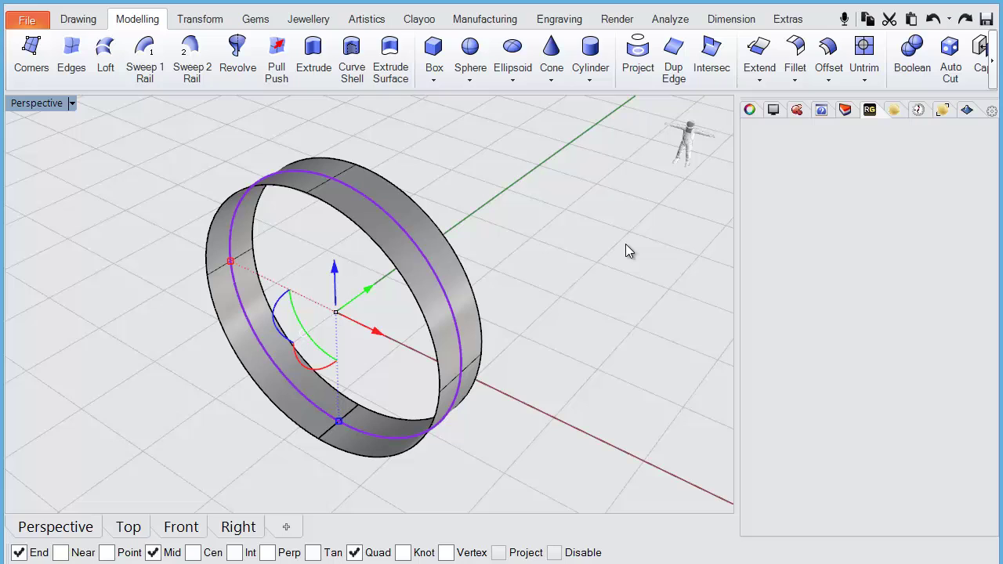
pyautogui.middleClick(604, 241)
# Step: Apply a Channel to the selected ring gauge circle
pyautogui.click(308, 22)
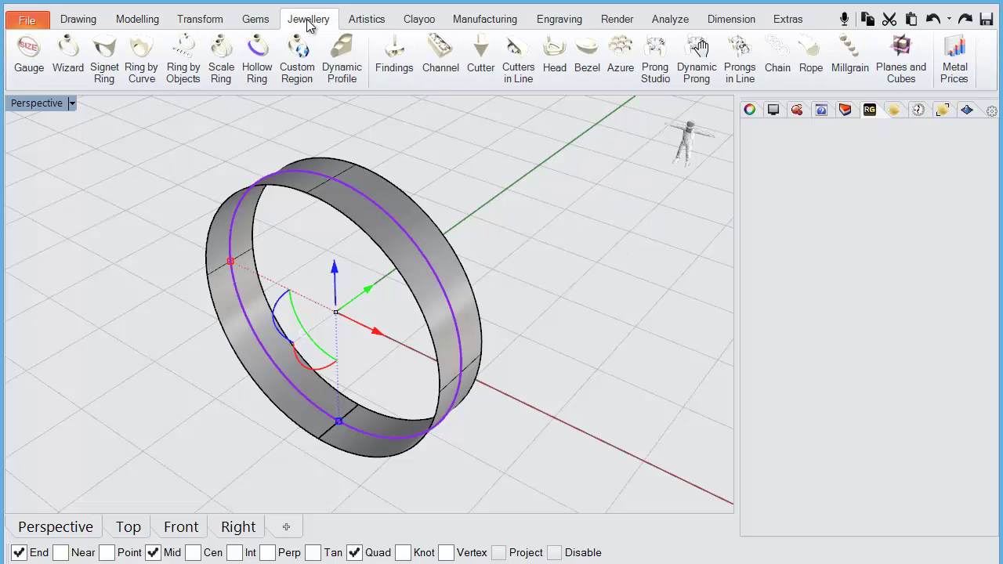
pyautogui.click(438, 57)
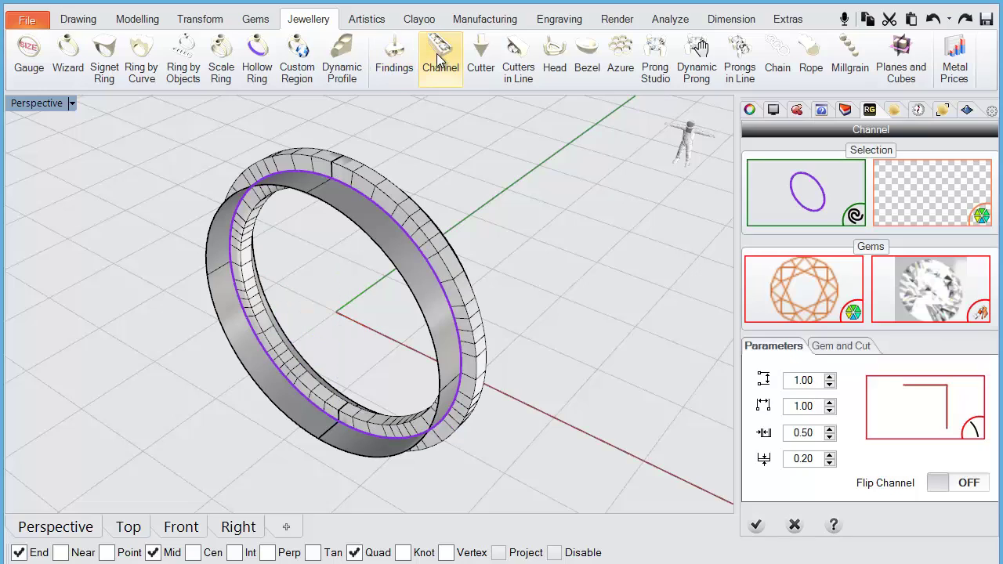
pyautogui.moveTo(541, 208); pyautogui.dragTo(395, 256, button='right')
pyautogui.scroll(3, 312, 205)
pyautogui.scroll(3, 444, 239)
pyautogui.scroll(-3, 415, 249)
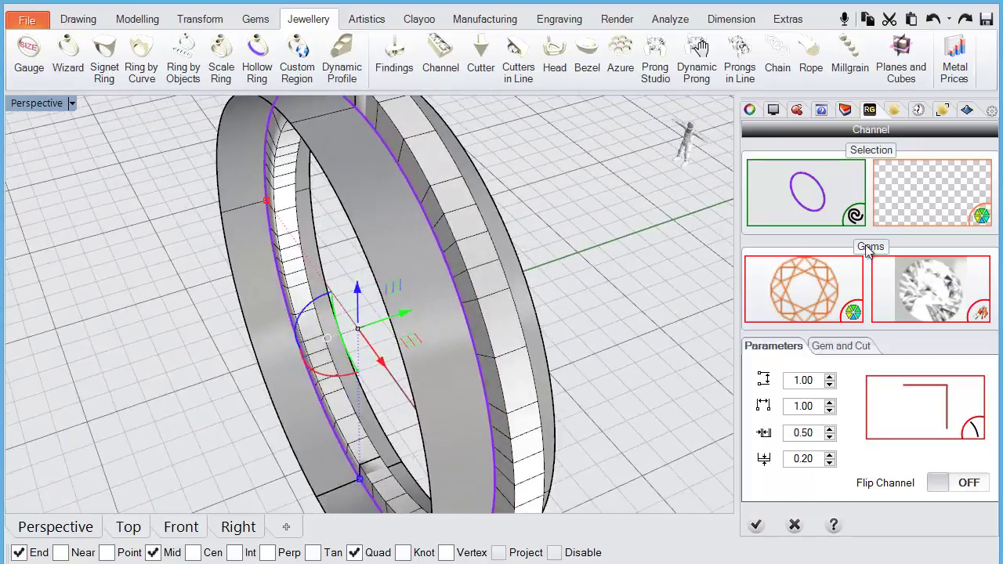
# Step: Assign the extruded band as the channel's reference surface and create the gem channel around the ring
pyautogui.click(389, 248)
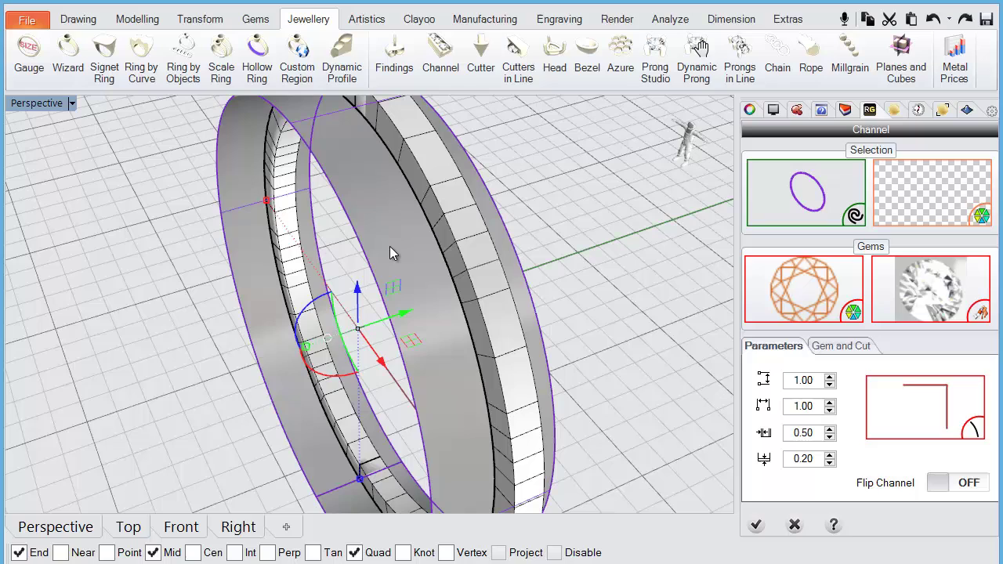
pyautogui.middleClick(569, 211)
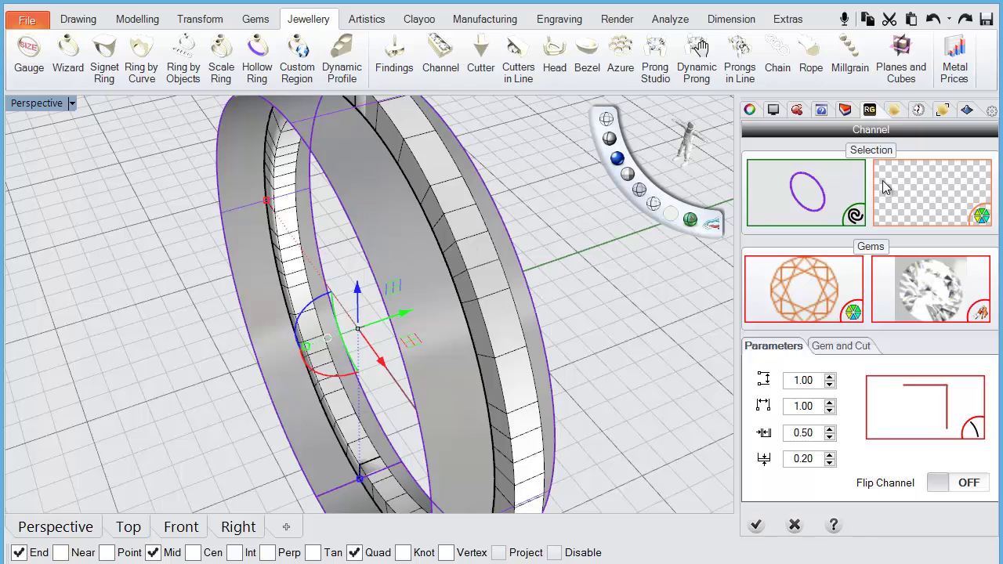
pyautogui.click(979, 217)
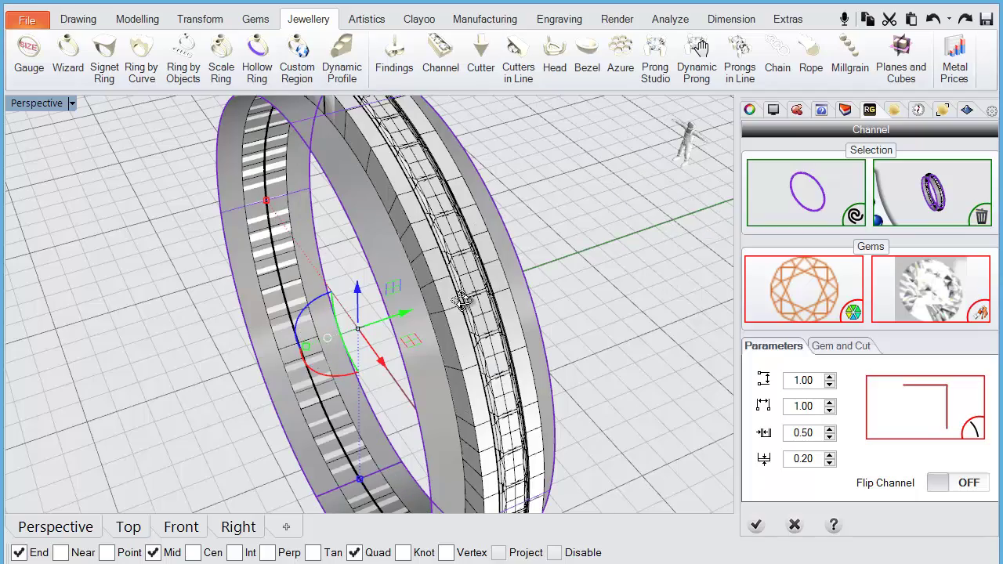
pyautogui.moveTo(453, 292); pyautogui.dragTo(433, 259, button='right')
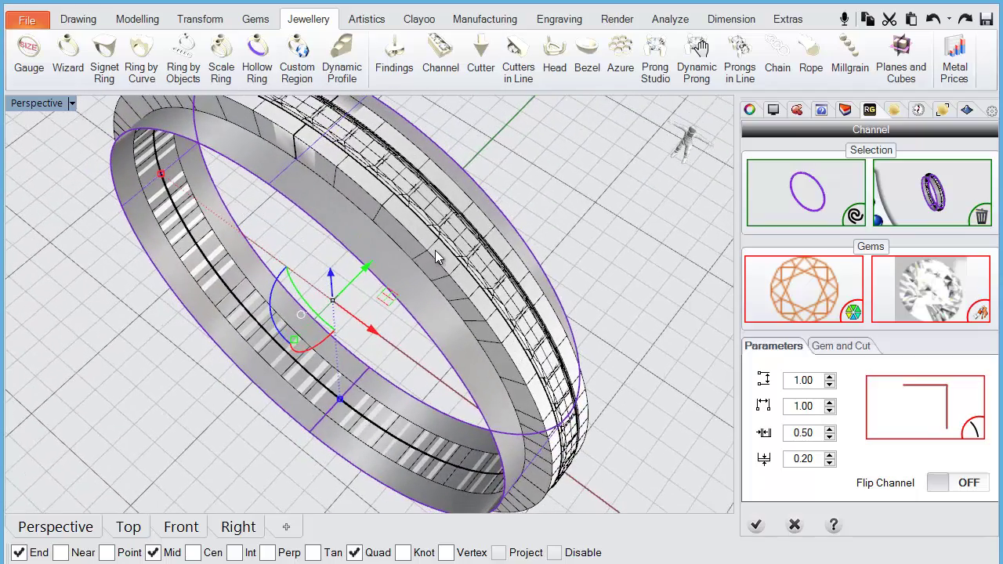
pyautogui.scroll(-2, 434, 250)
pyautogui.moveTo(435, 250); pyautogui.dragTo(686, 303, button='right')
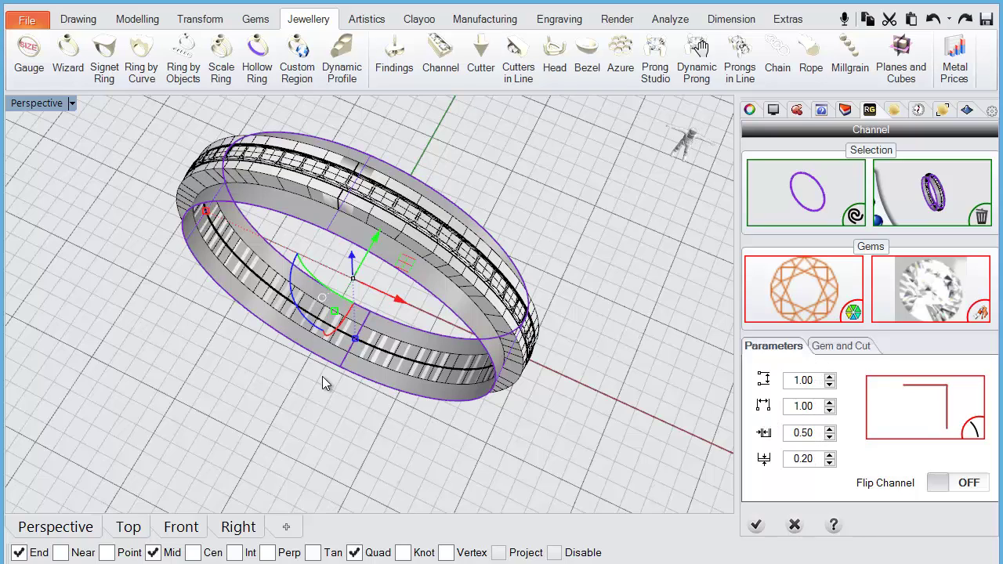
pyautogui.click(757, 526)
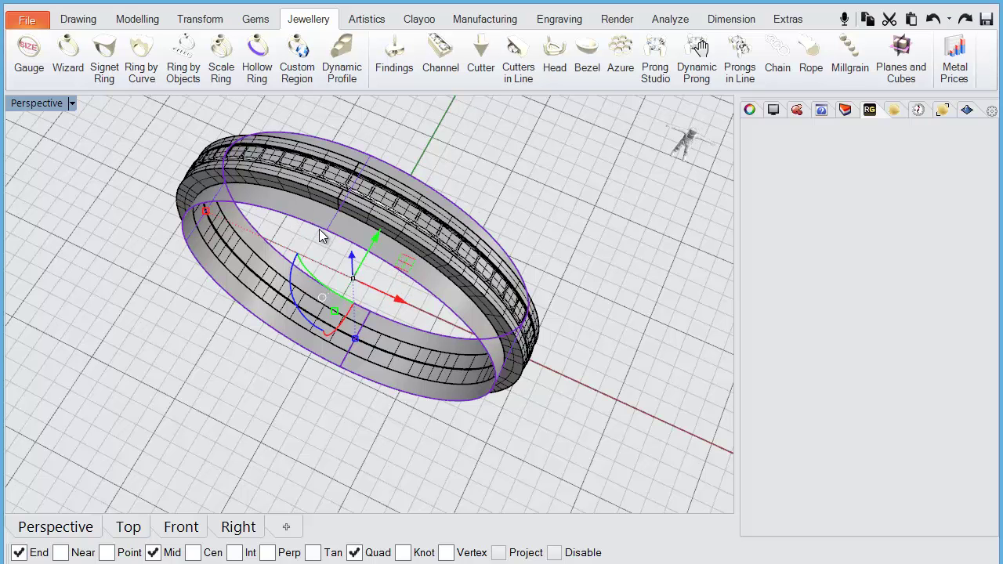
# Step: Remove the extruded band surface from inside the channel ring
pyautogui.moveTo(321, 235); pyautogui.dragTo(371, 243, button='right')
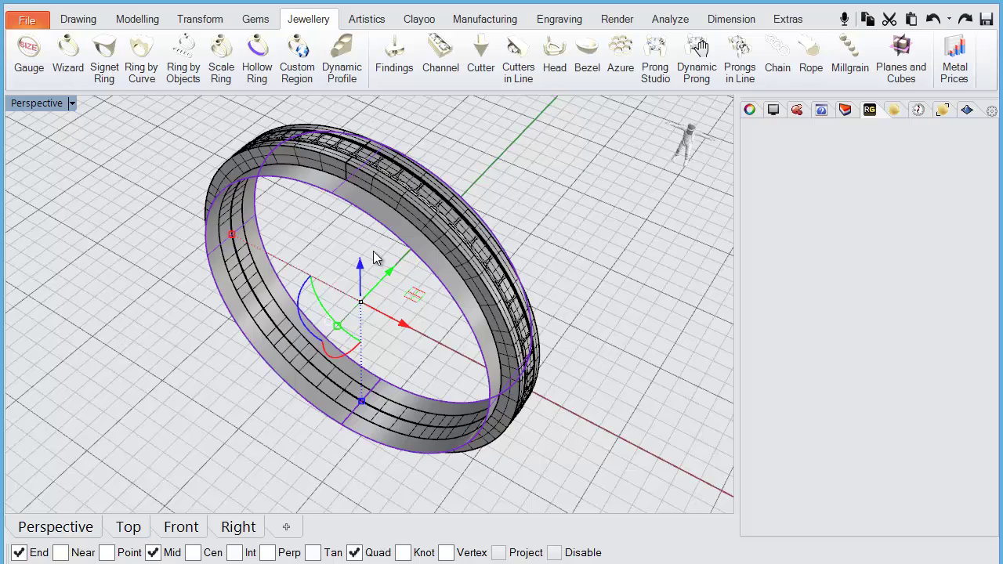
pyautogui.press('Escape')
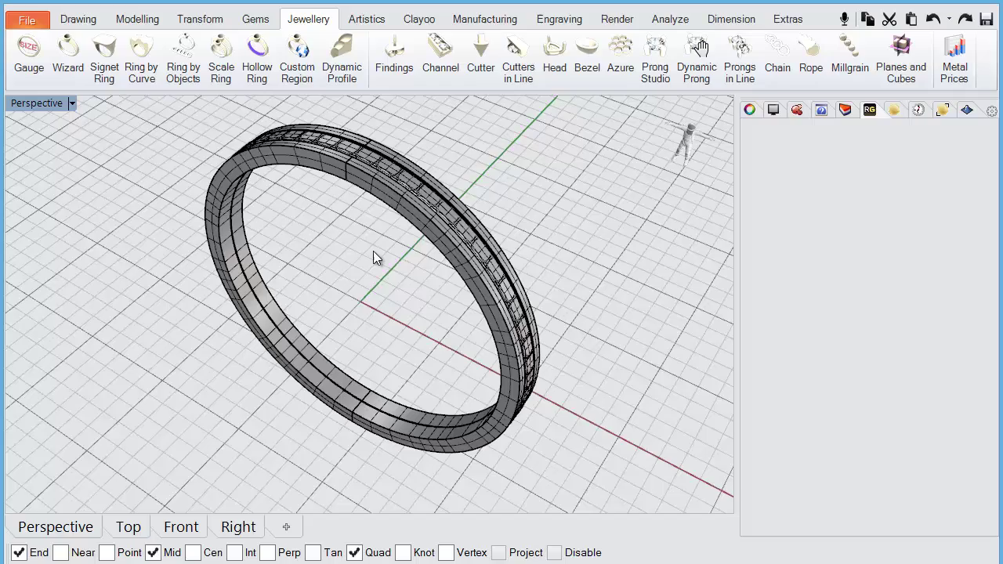
pyautogui.moveTo(374, 253); pyautogui.dragTo(410, 295, button='right')
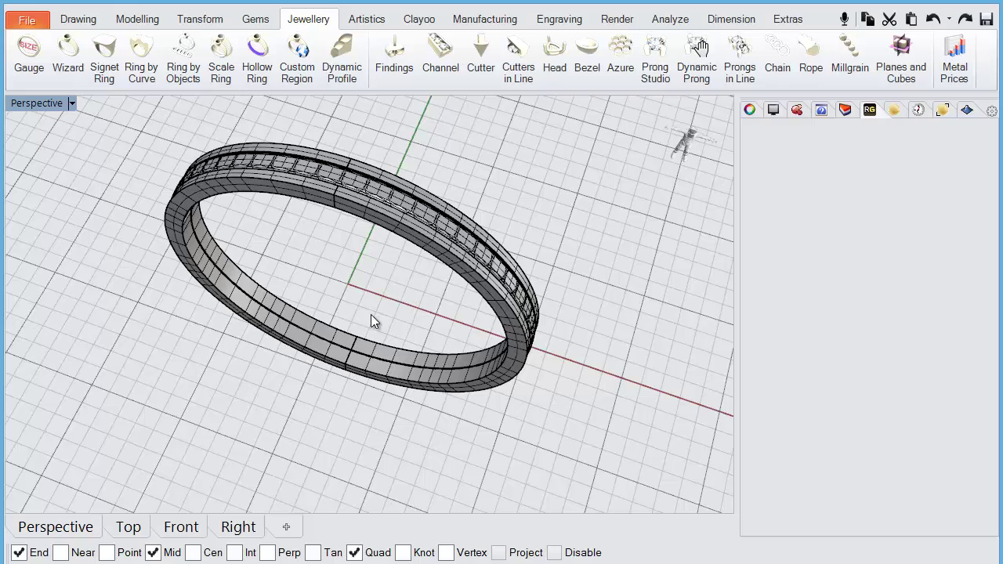
pyautogui.moveTo(47, 470)
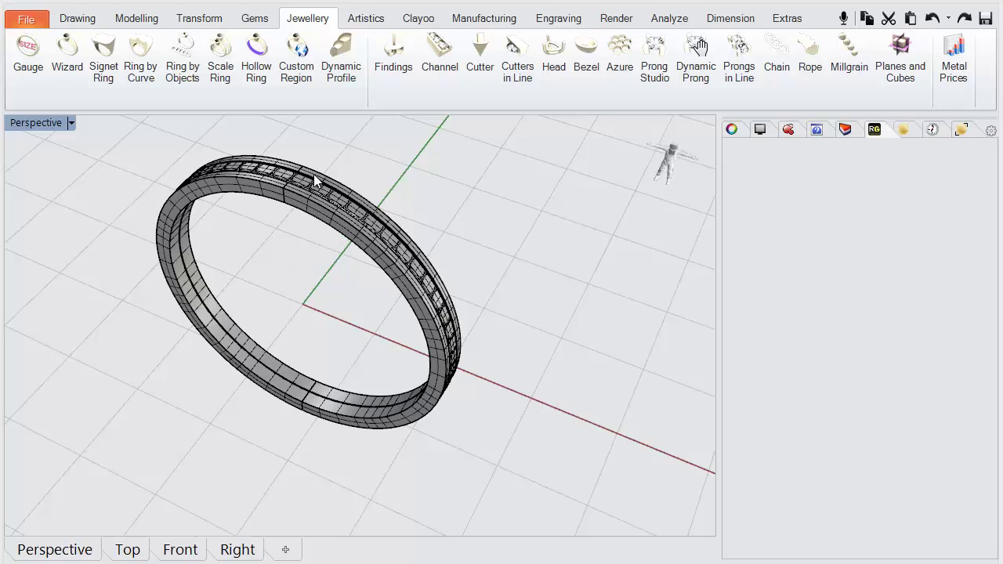
# Step: Reopen the channel ring for editing and change its gem shape to Brilliant
pyautogui.click(324, 219)
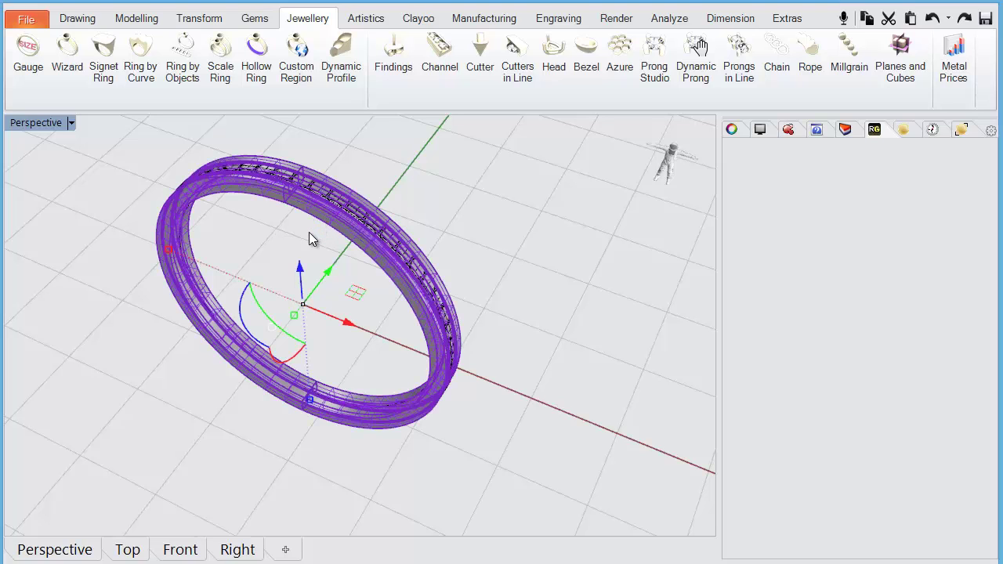
pyautogui.middleClick(309, 231)
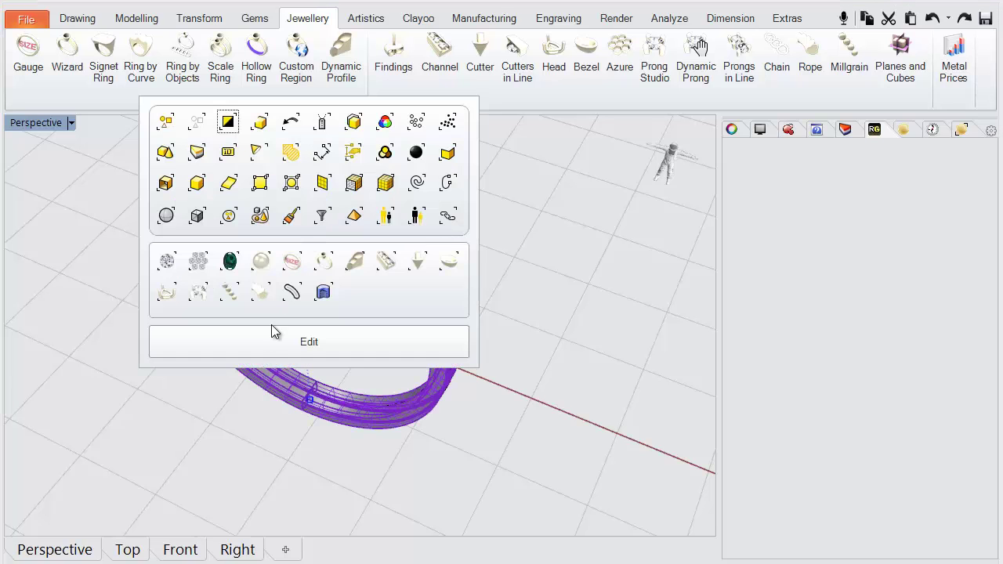
pyautogui.click(324, 341)
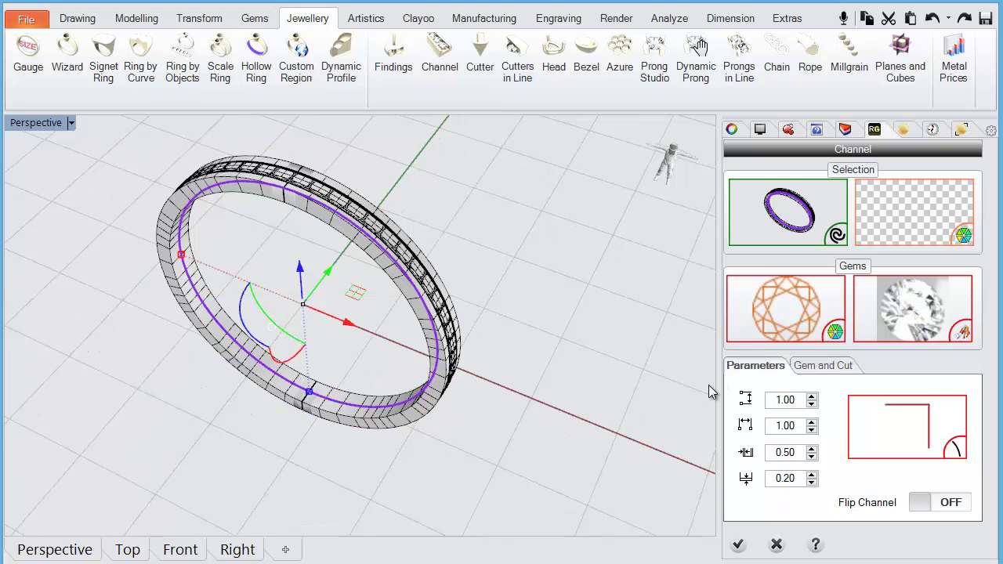
pyautogui.click(836, 333)
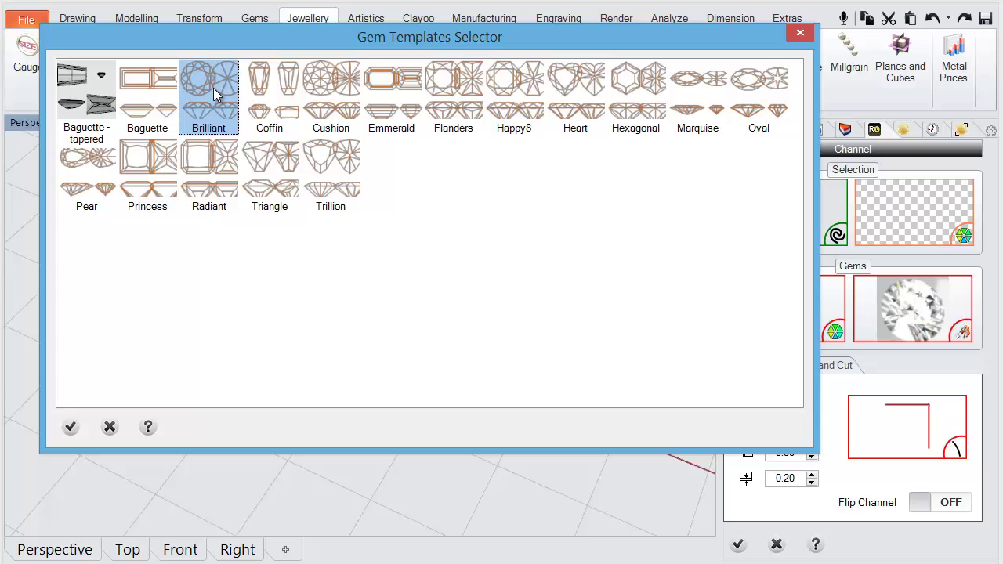
pyautogui.doubleClick(210, 91)
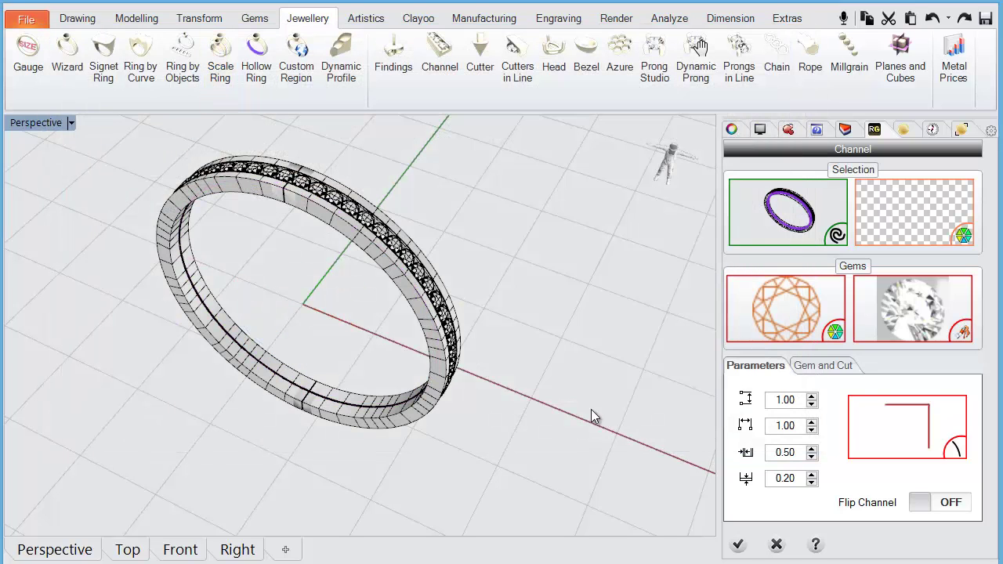
# Step: Increase the channel gems' size in 0.10 increments to 1.50, checking their fit in the Front view
pyautogui.click(821, 368)
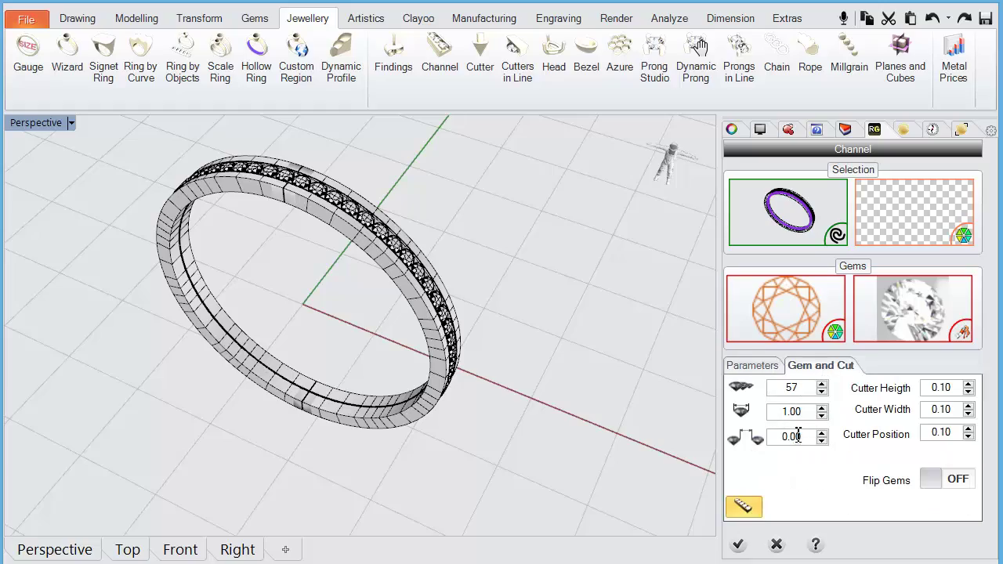
pyautogui.click(180, 550)
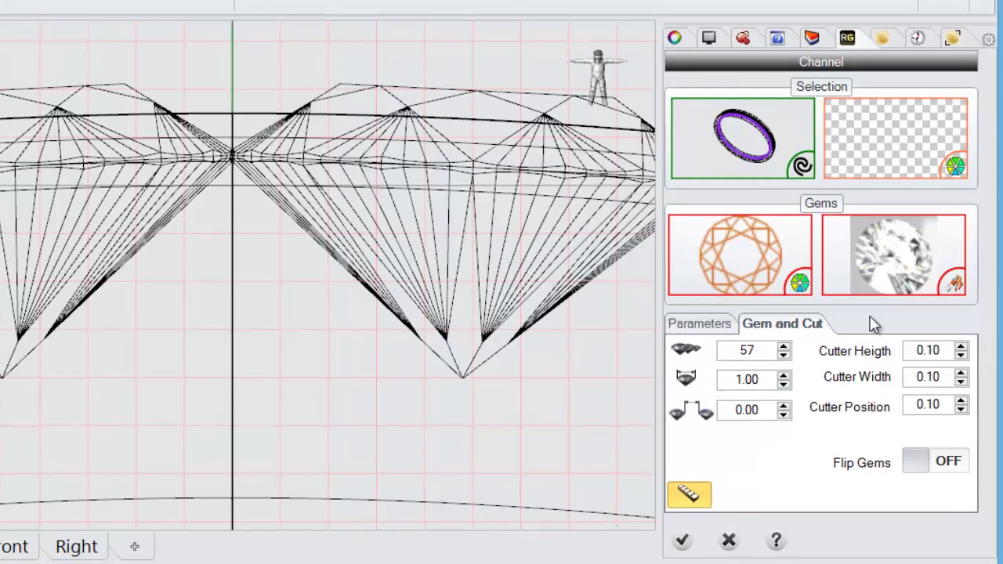
pyautogui.click(784, 376)
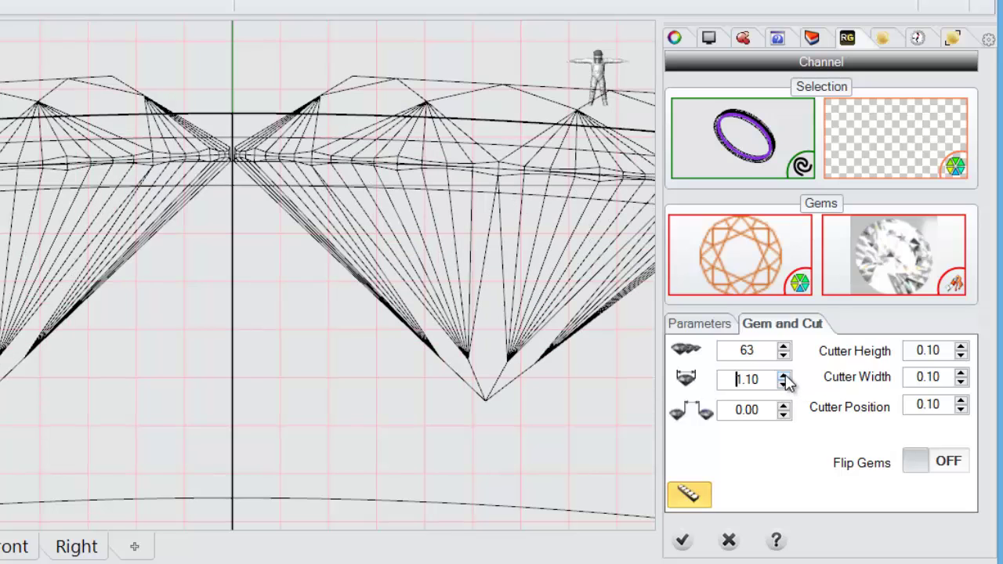
pyautogui.click(742, 377)
pyautogui.click(784, 374)
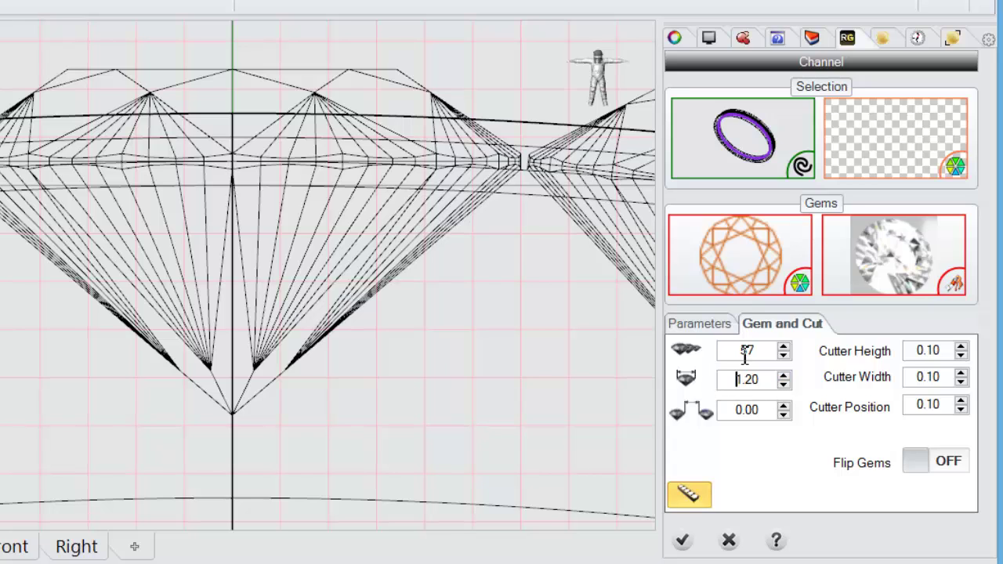
pyautogui.click(783, 375)
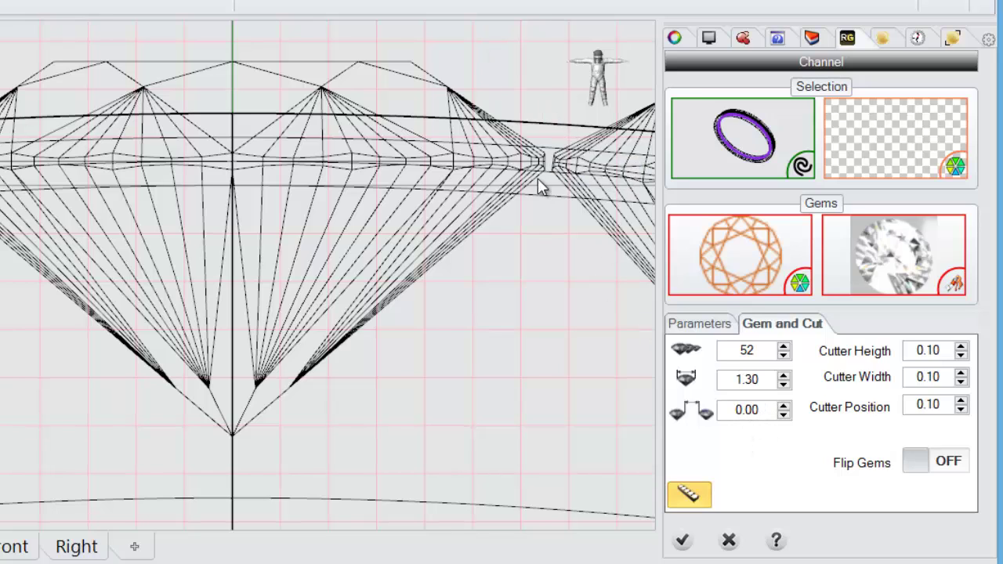
pyautogui.click(783, 376)
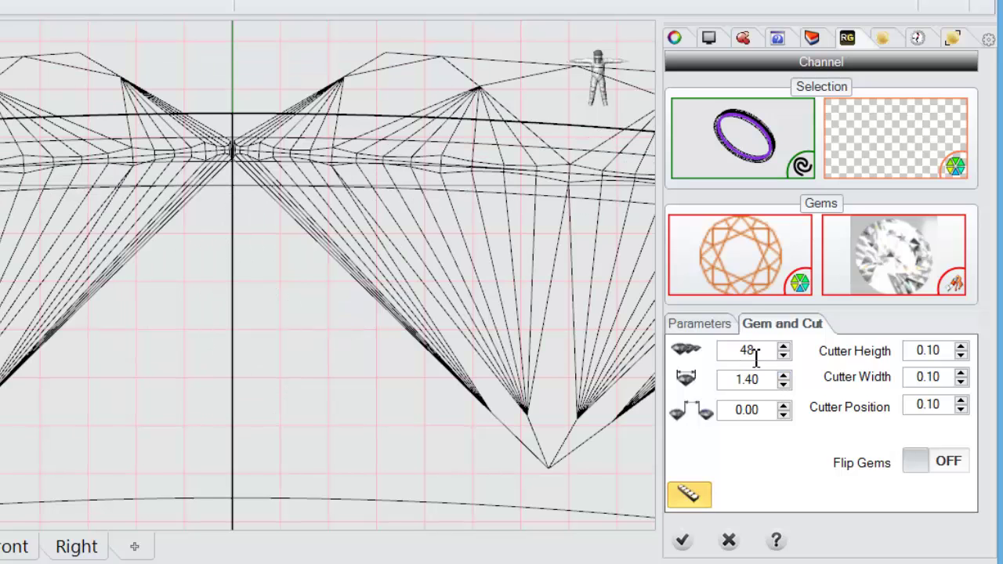
pyautogui.click(783, 375)
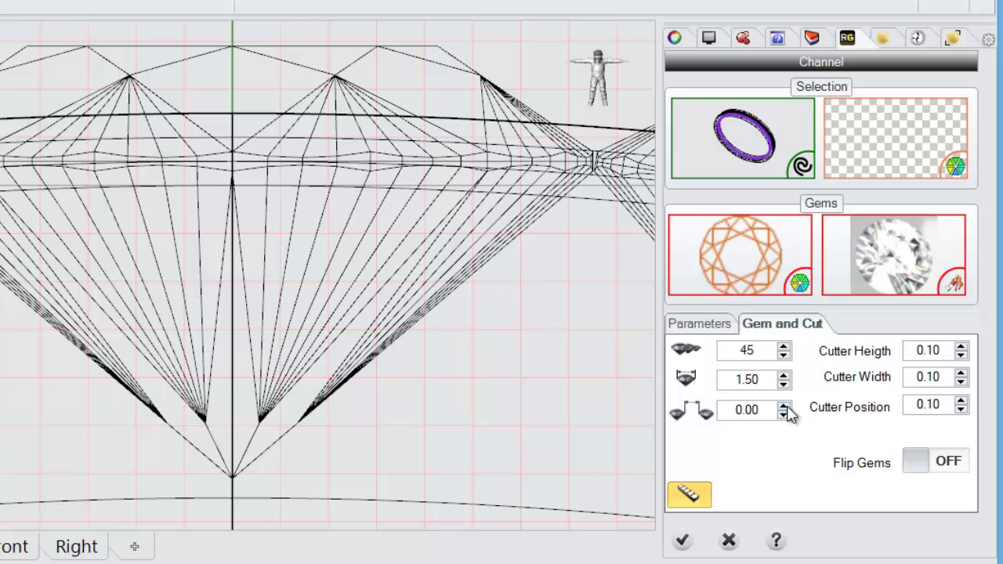
# Step: Try gaps of 0.10 and 0.20 between the channel gems, then return the gap to 0.00
pyautogui.click(784, 407)
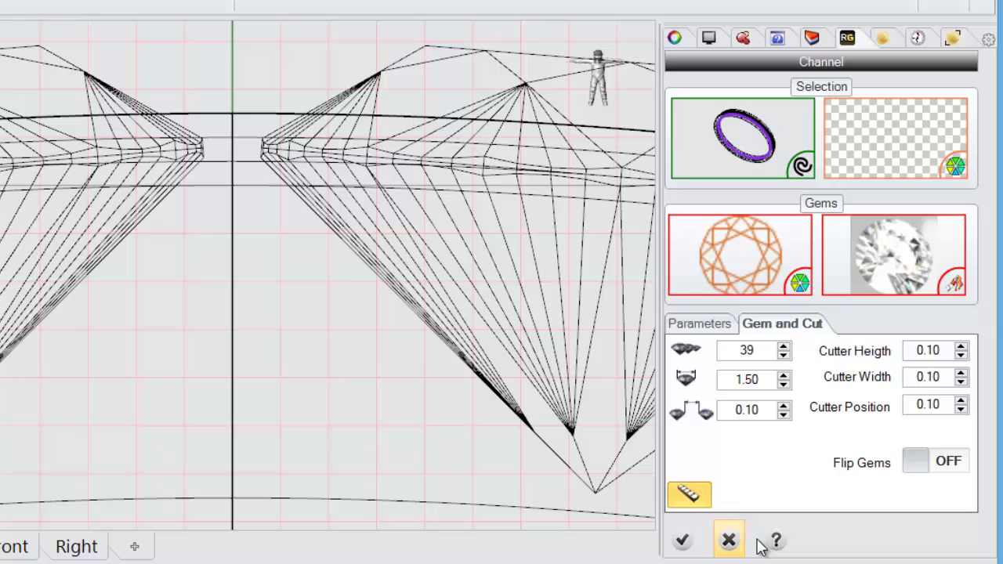
pyautogui.click(783, 406)
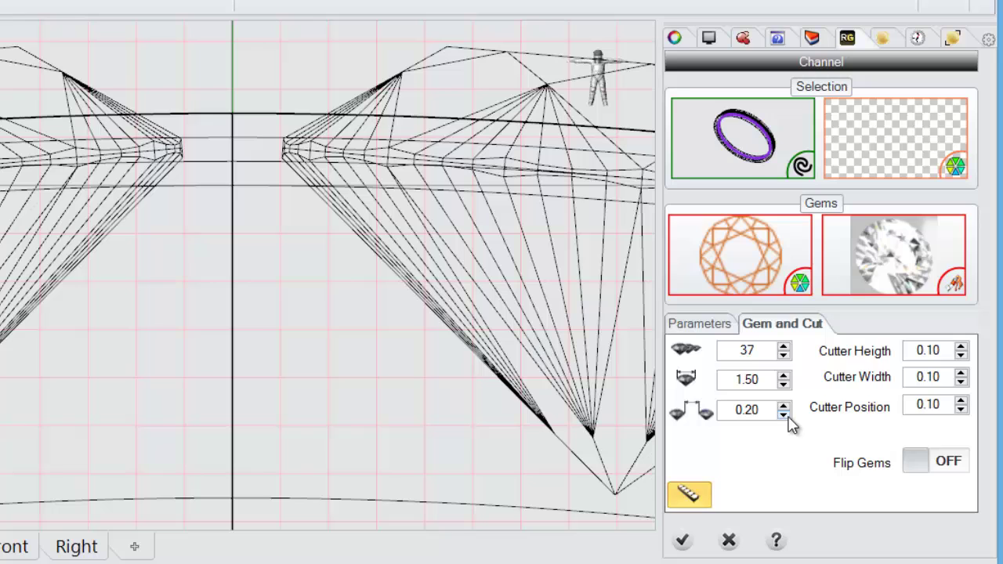
pyautogui.click(785, 416)
pyautogui.click(785, 416)
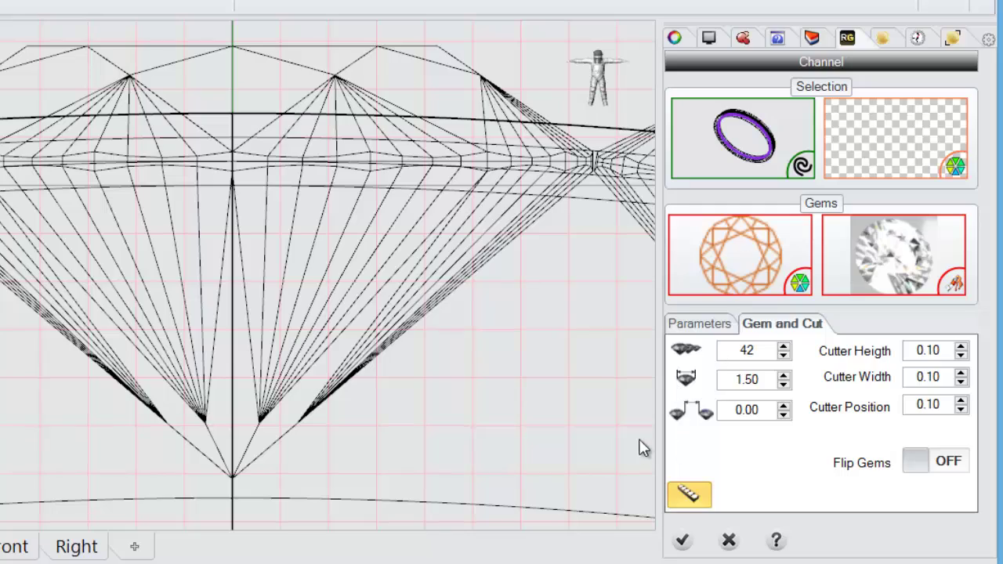
# Step: Apply the edited gem settings to the channel ring and inspect the brilliants up close in the Perspective view
pyautogui.click(682, 540)
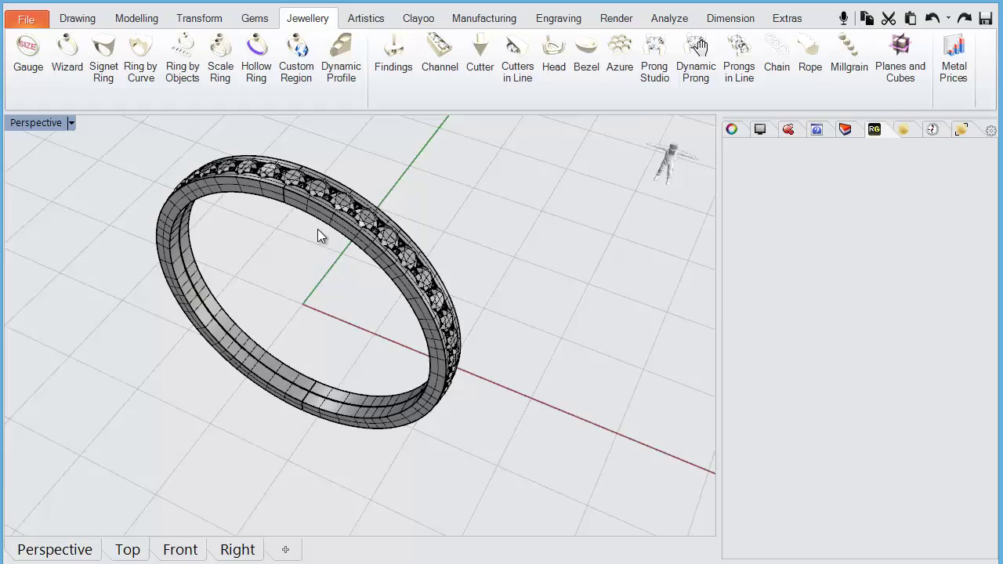
pyautogui.scroll(5, 332, 200)
pyautogui.scroll(-5, 335, 209)
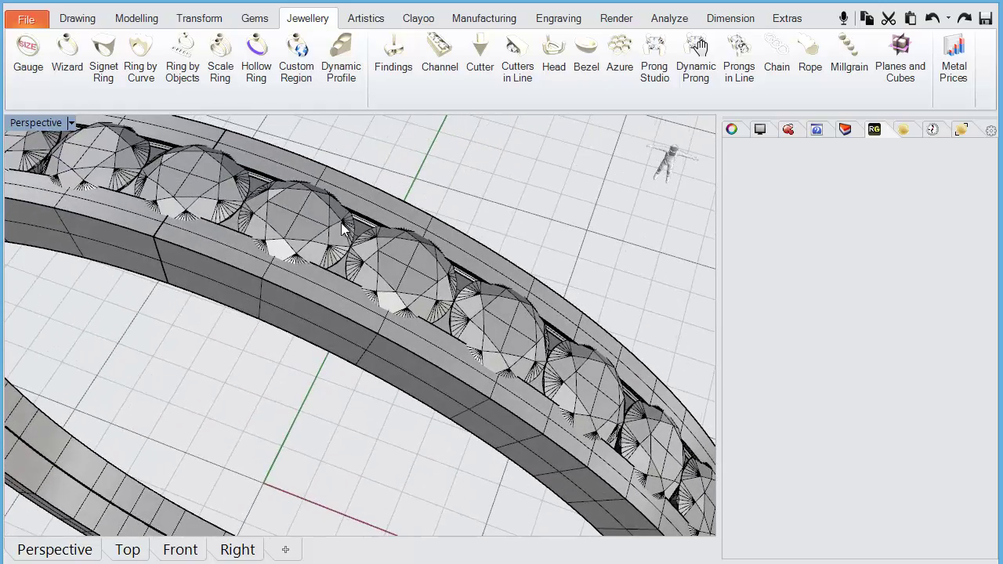